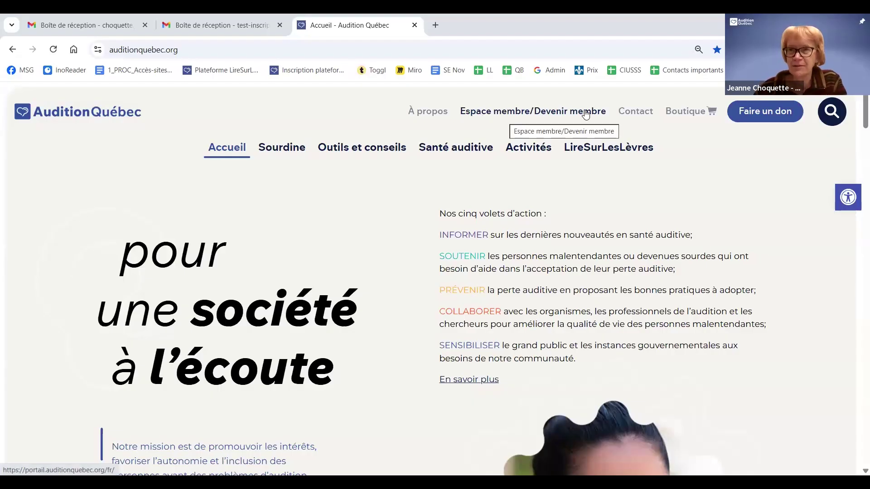
# Open the portal's Devenir membre page from the 'Espace membre/Devenir membre' header link
pyautogui.click(521, 114)
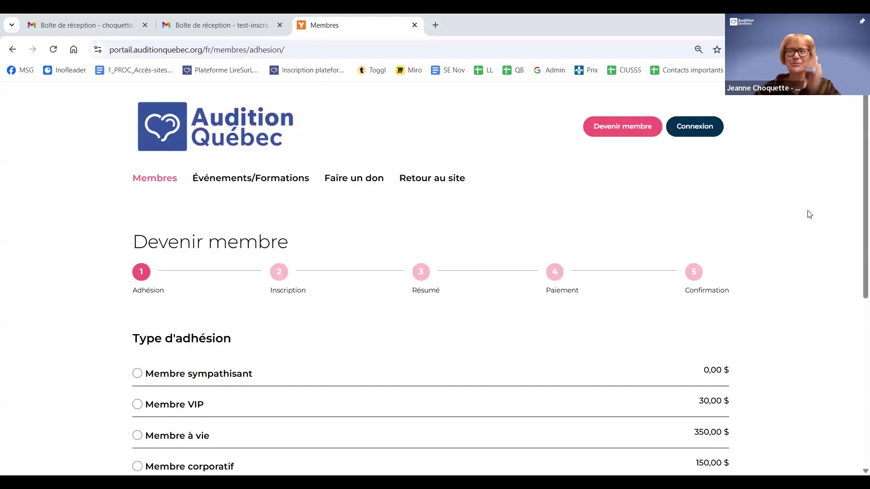
# On the Connexion form, replace the autofilled Courriel with the member's own e-mail address
pyautogui.click(698, 128)
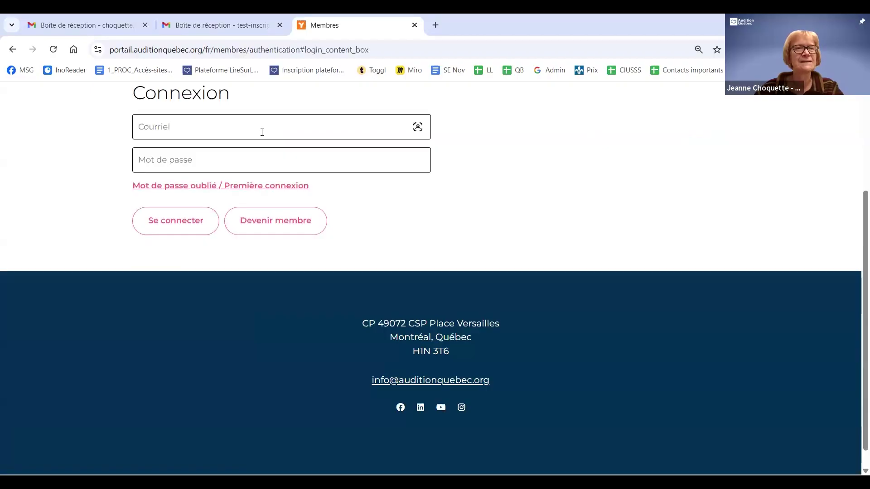
pyautogui.click(240, 125)
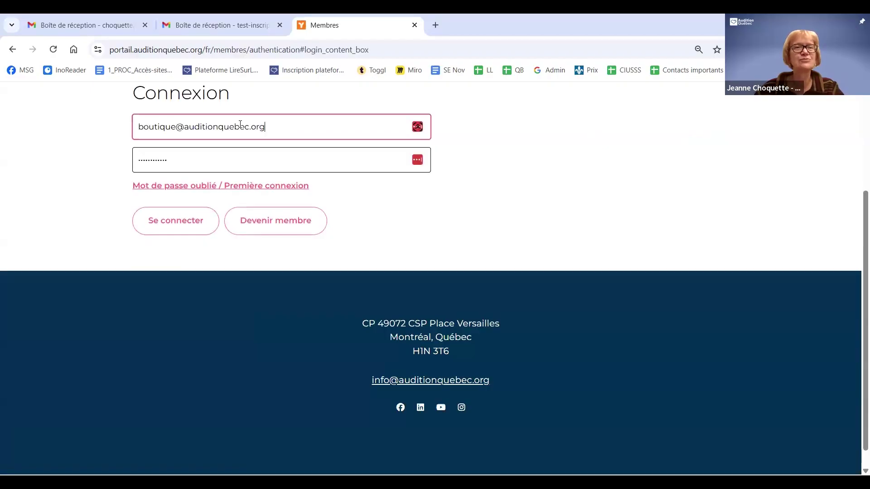
pyautogui.click(177, 127)
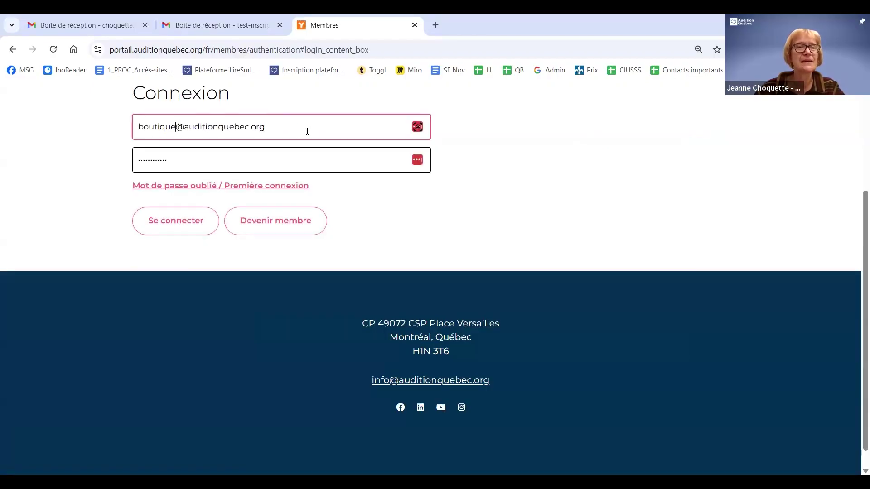
pyautogui.hotkey('ctrl', 'a')
pyautogui.click(73, 176)
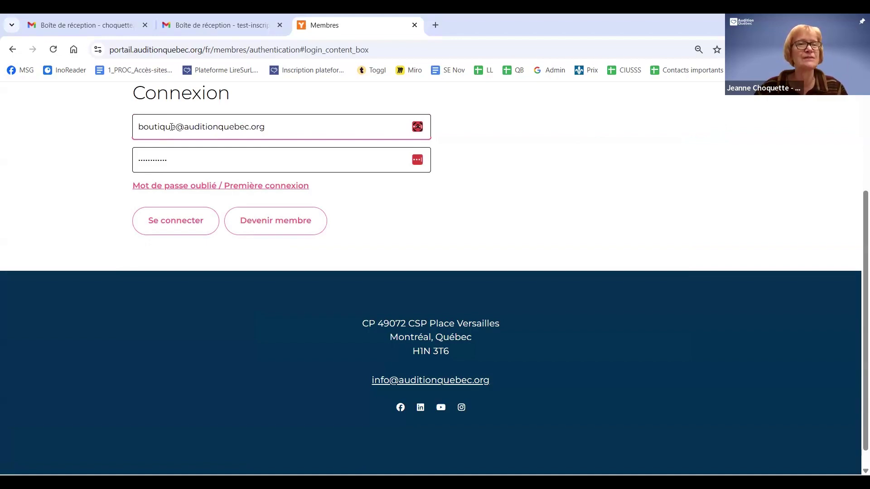
pyautogui.moveTo(170, 127); pyautogui.dragTo(97, 116)
pyautogui.press('BackSpace')
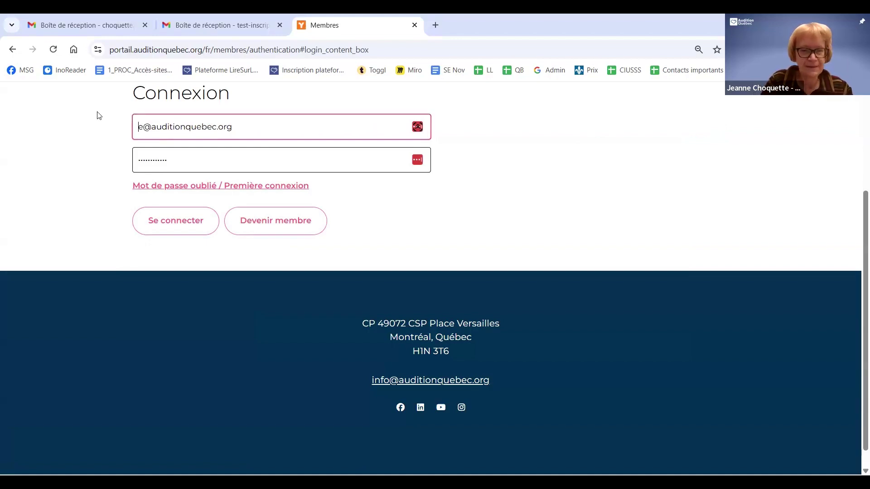
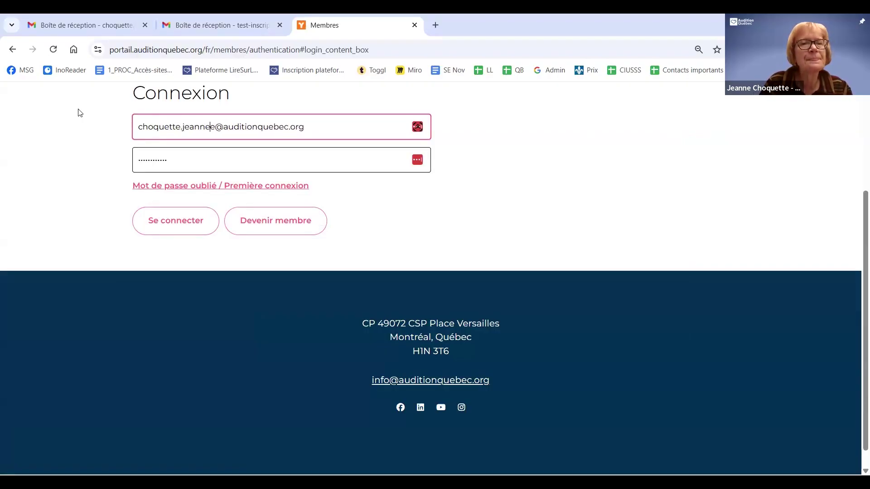
pyautogui.press('Delete')
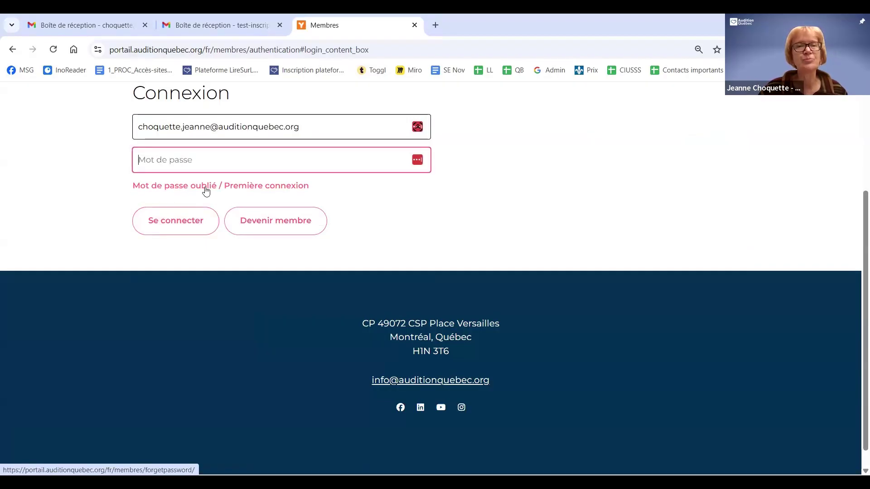
# Submit the member's e-mail on the 'Mot de passe oublié / Première connexion' form with Envoyer
pyautogui.click(188, 189)
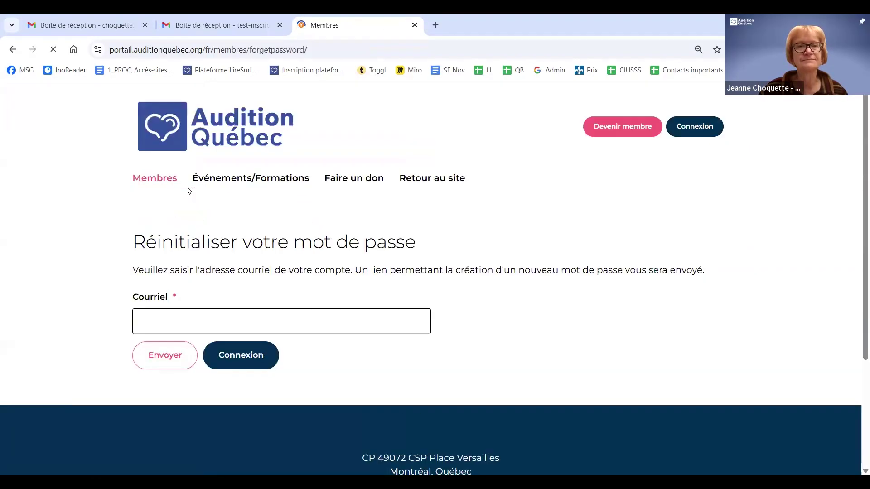
pyautogui.click(210, 318)
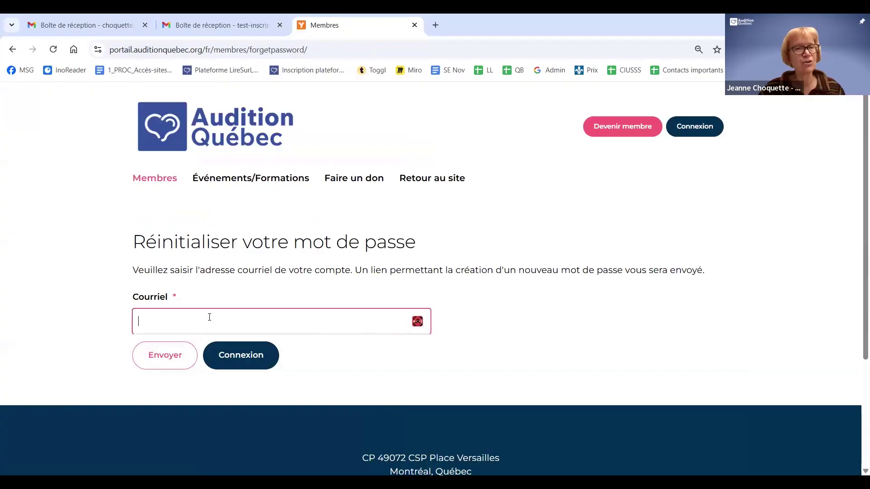
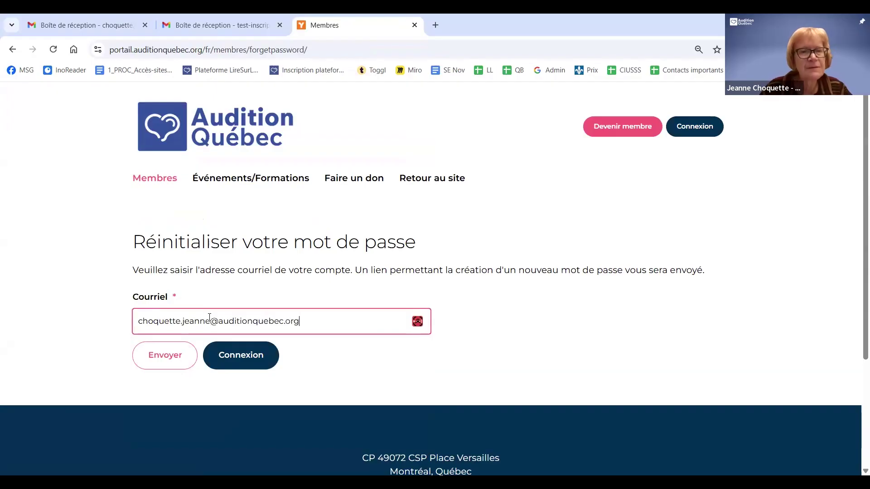
pyautogui.click(178, 359)
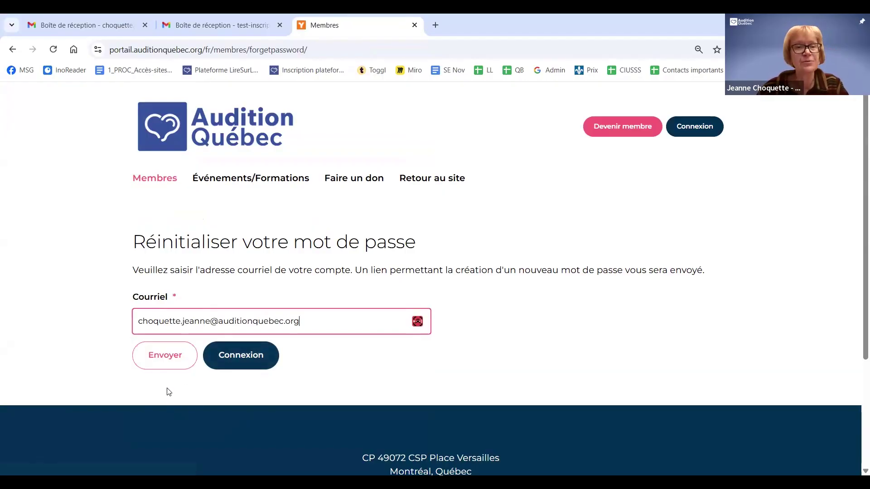
pyautogui.click(155, 361)
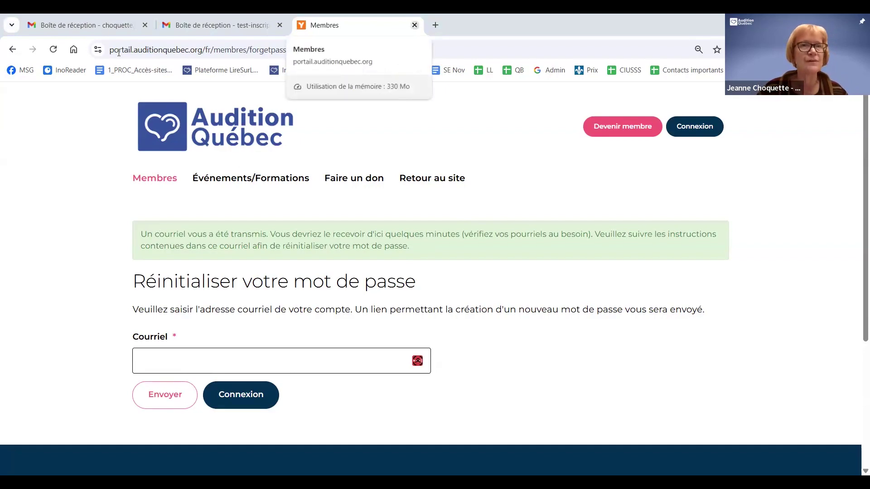
# Close the member portal tab once the reset e-mail confirmation has appeared
pyautogui.click(415, 26)
# Open the 'Réinitialisation de votre mot de passe' e-mail in Gmail and follow its reset link
pyautogui.click(95, 22)
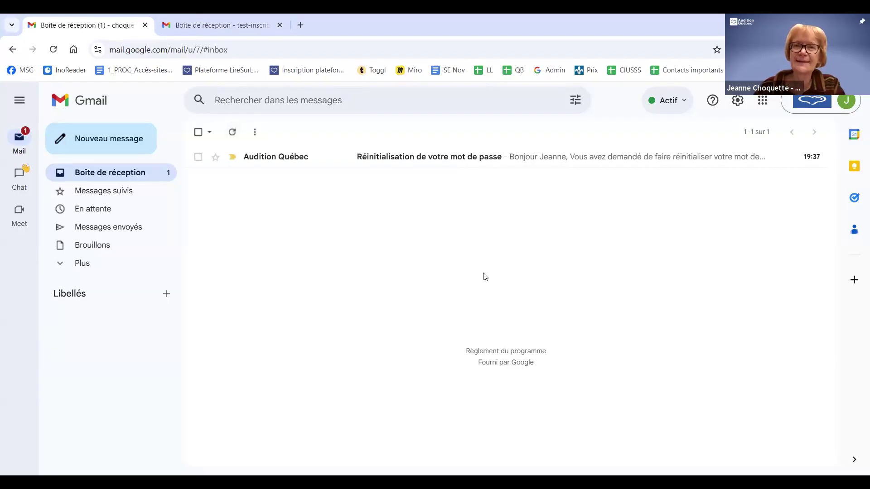
pyautogui.click(460, 160)
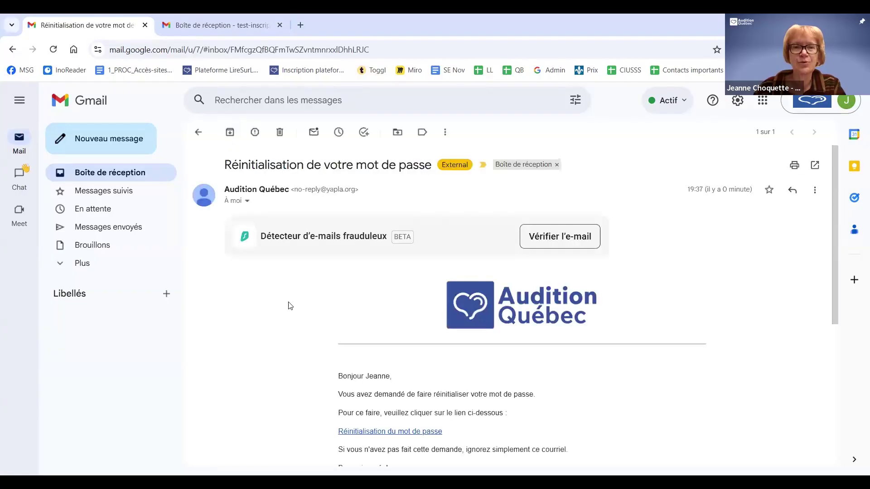
pyautogui.scroll(-1, 277, 308)
pyautogui.scroll(-3, 277, 309)
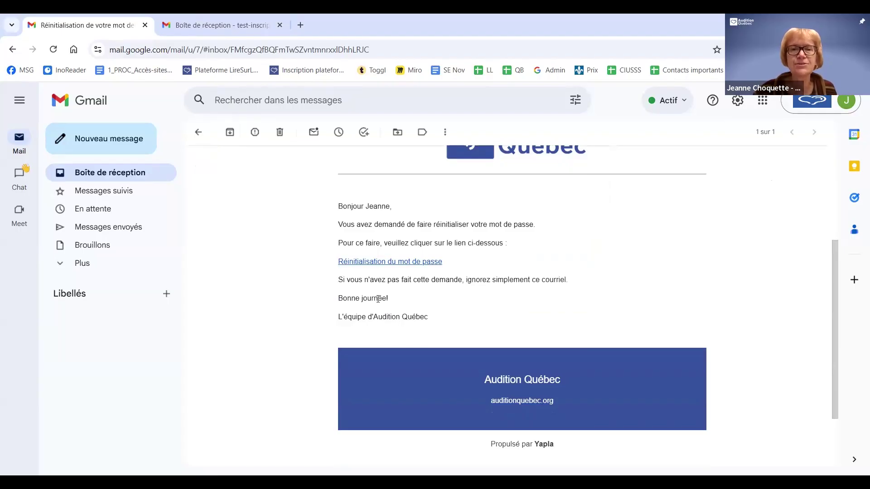
pyautogui.click(390, 265)
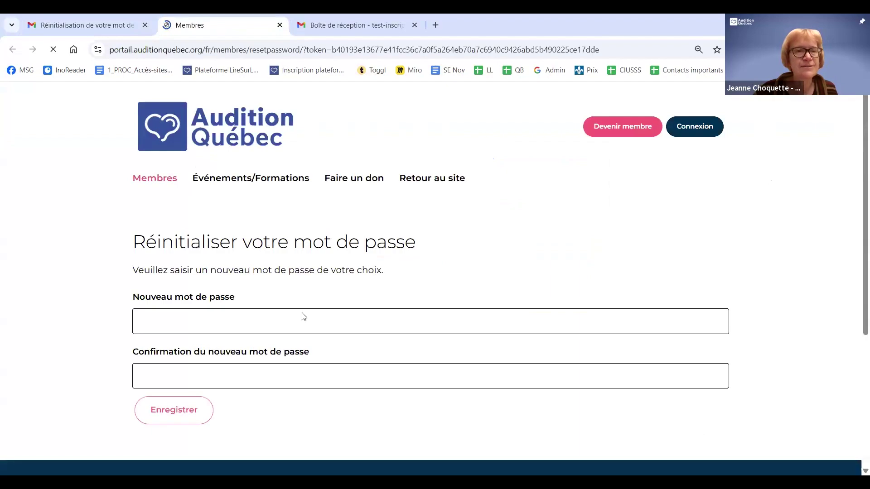
# Enter the new password in Nouveau mot de passe and Confirmation, then save with Enregistrer
pyautogui.click(216, 321)
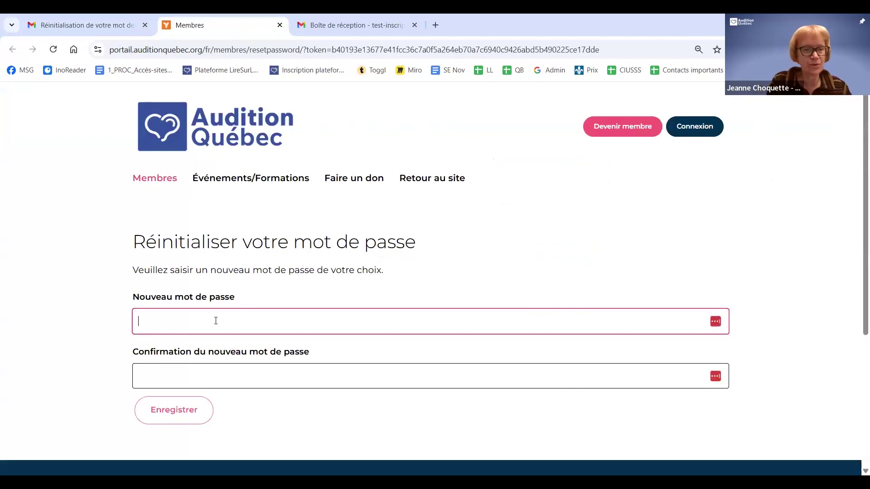
pyautogui.write('····')
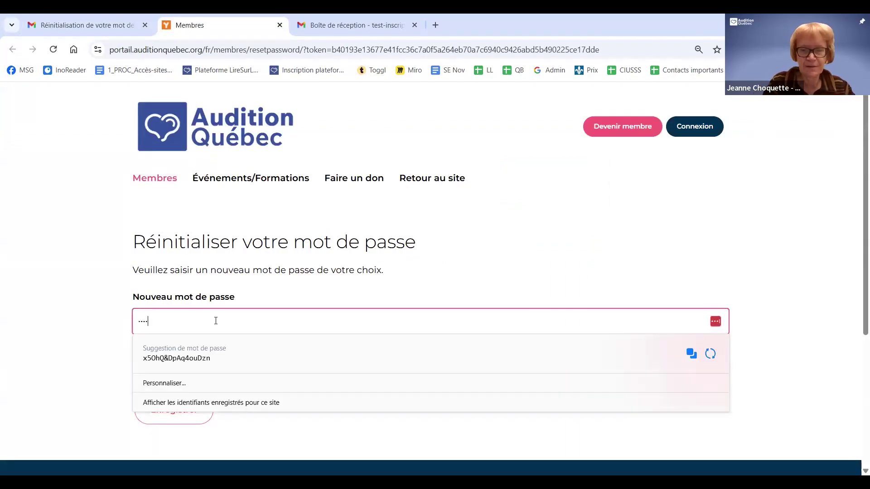
pyautogui.write('···')
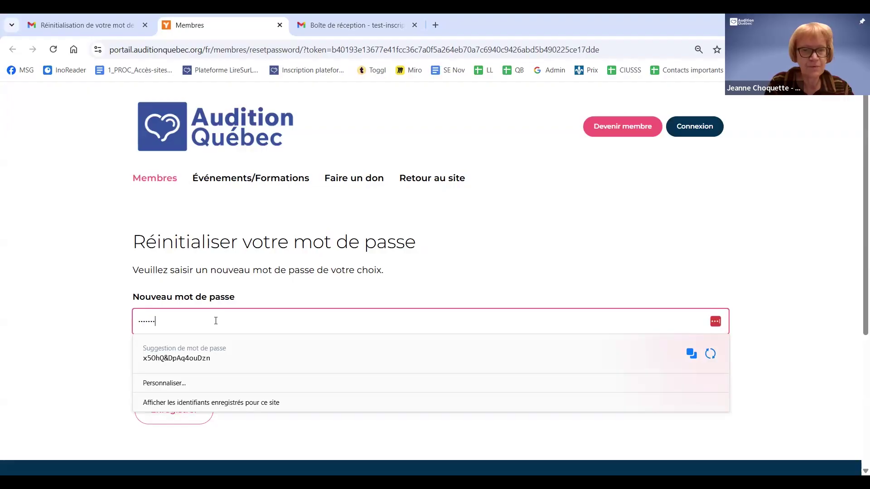
pyautogui.write('··')
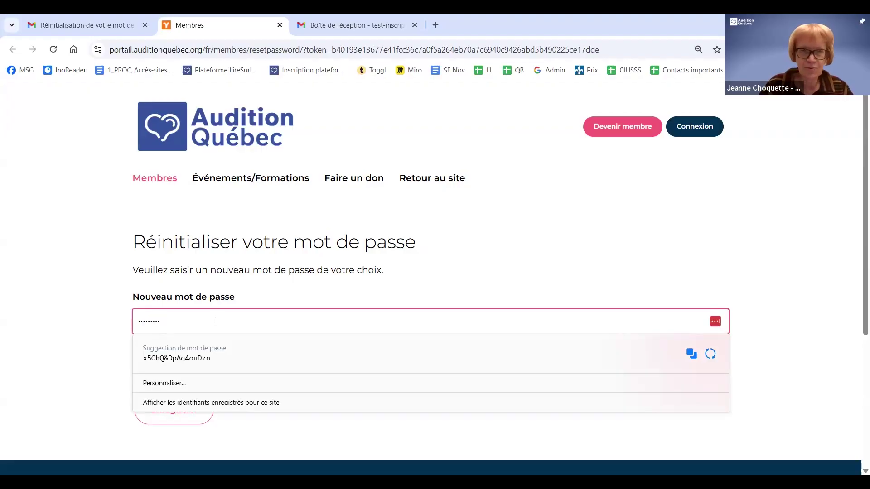
pyautogui.press('BackSpace')
pyautogui.press('BackSpace')
pyautogui.press('BackSpace')
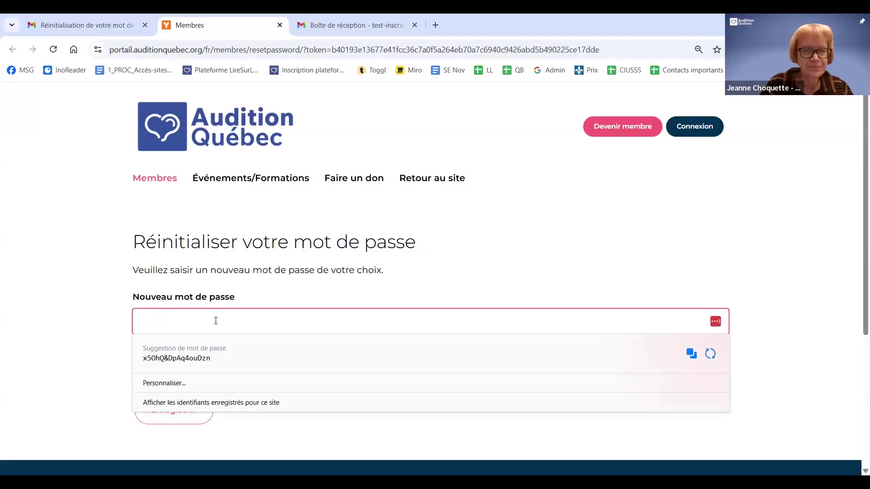
pyautogui.write('····')
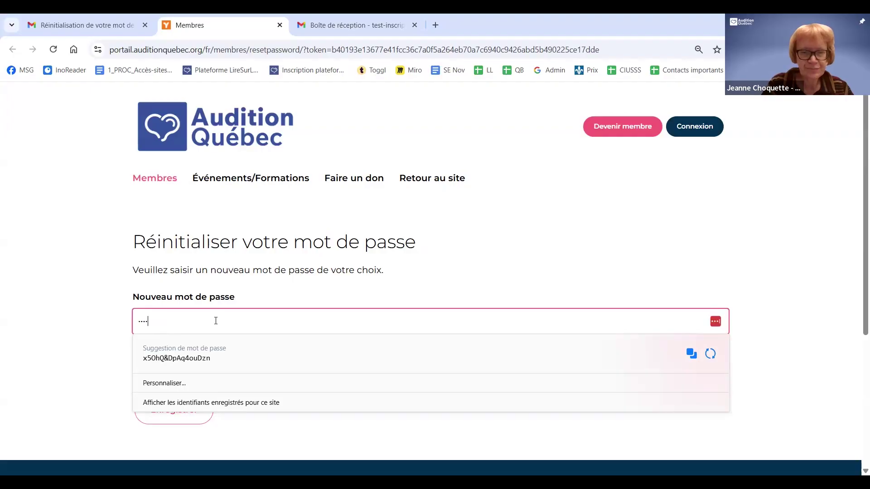
pyautogui.write('····')
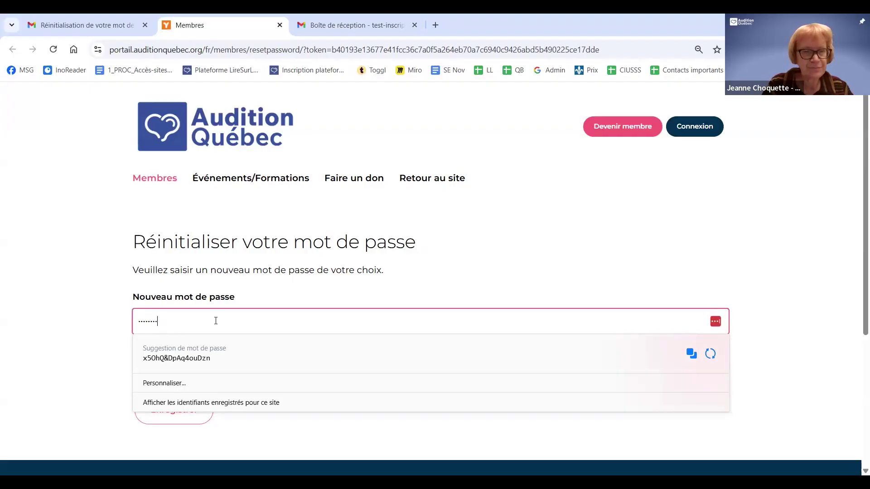
pyautogui.write('·')
pyautogui.press('Tab')
pyautogui.write('····')
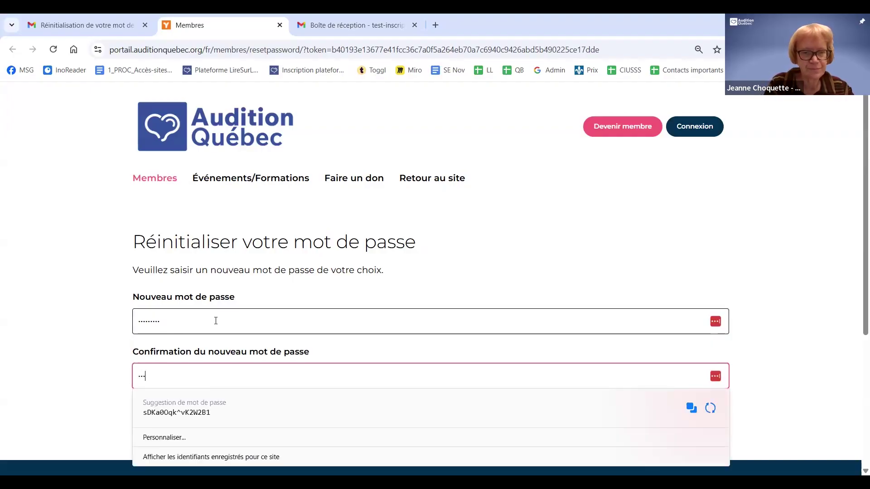
pyautogui.write('··')
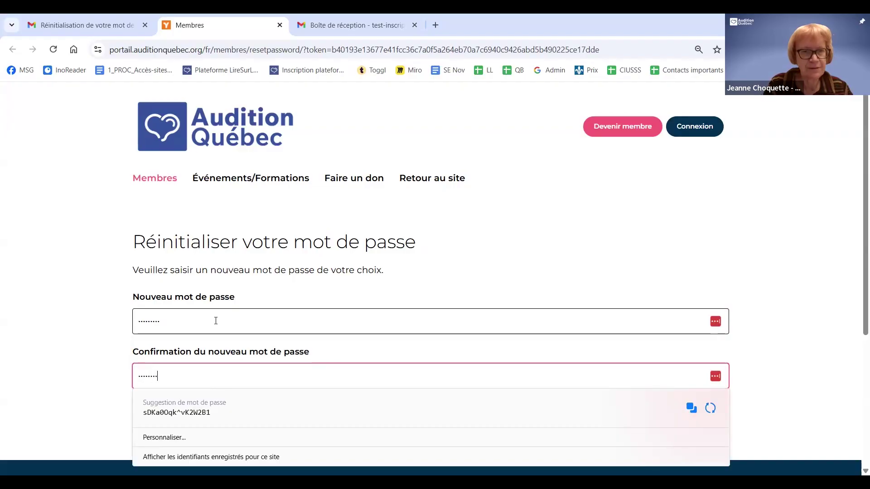
pyautogui.write('·')
pyautogui.click(107, 348)
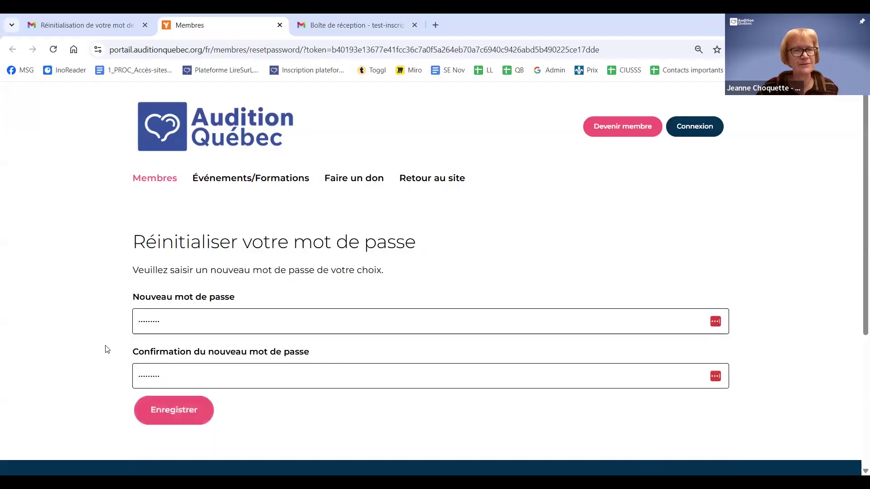
pyautogui.scroll(-2, 107, 349)
pyautogui.scroll(-1, 107, 349)
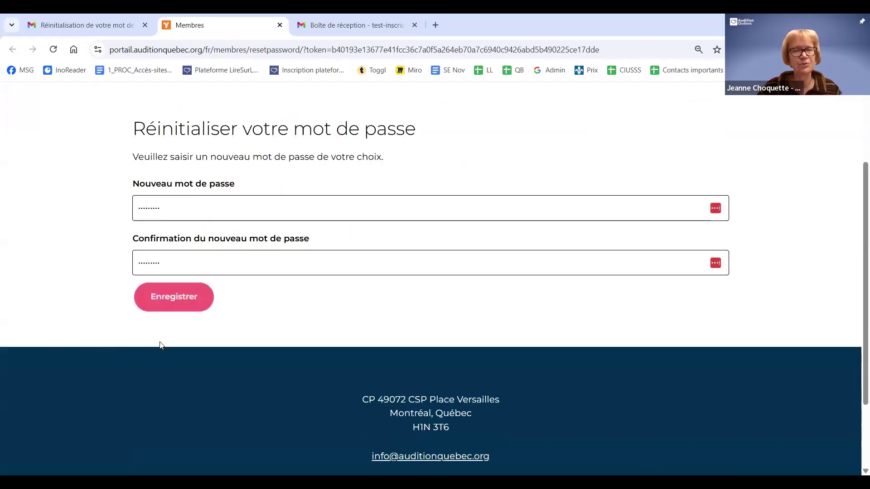
pyautogui.click(176, 301)
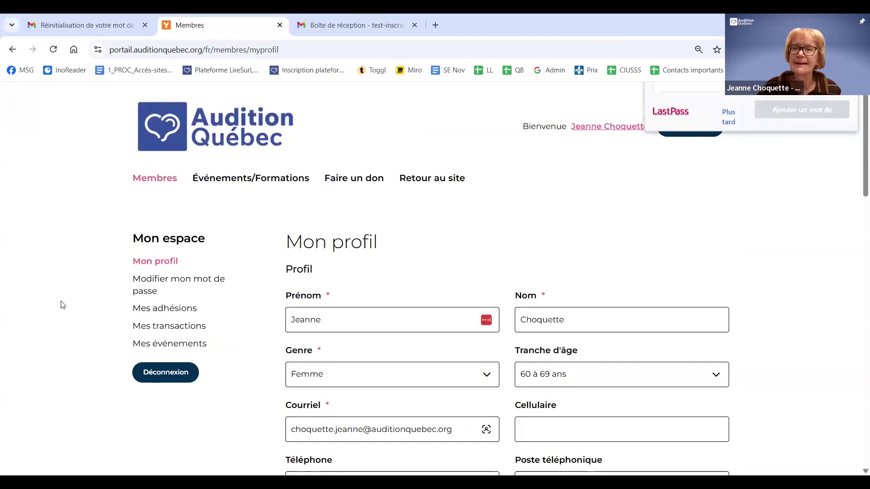
# Dismiss the LastPass save prompt and scroll through the Mon profil contact and complementary details
pyautogui.click(837, 105)
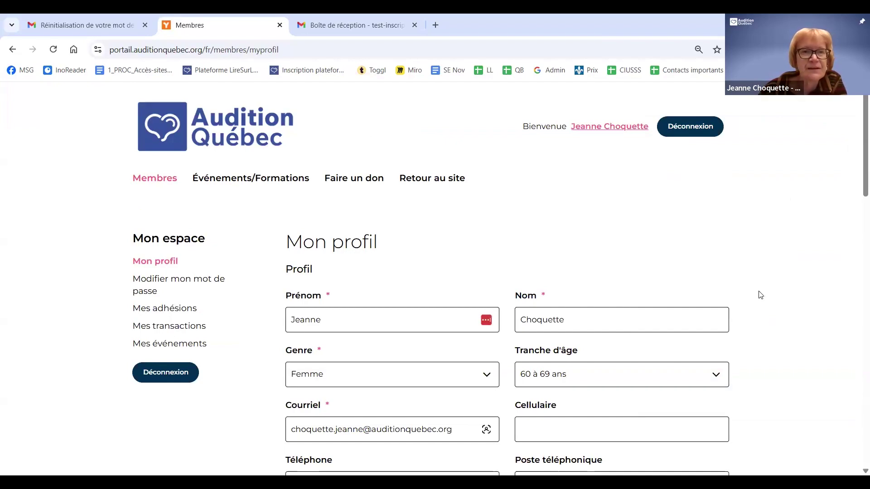
pyautogui.scroll(-1, 760, 295)
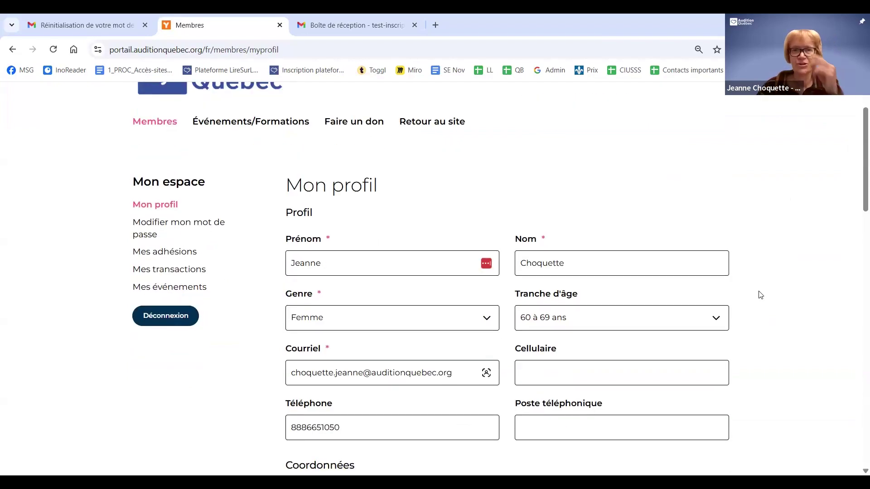
pyautogui.scroll(-1, 760, 295)
pyautogui.scroll(-3, 760, 295)
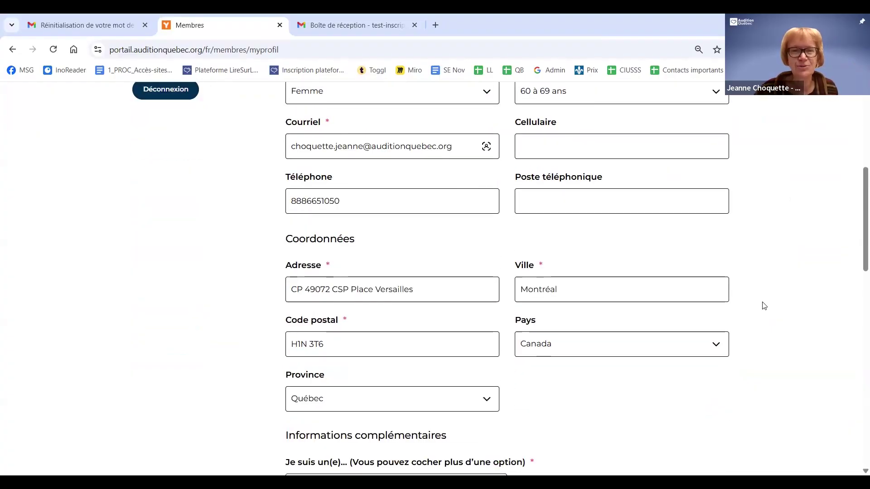
pyautogui.scroll(-1, 764, 306)
pyautogui.scroll(5, 764, 306)
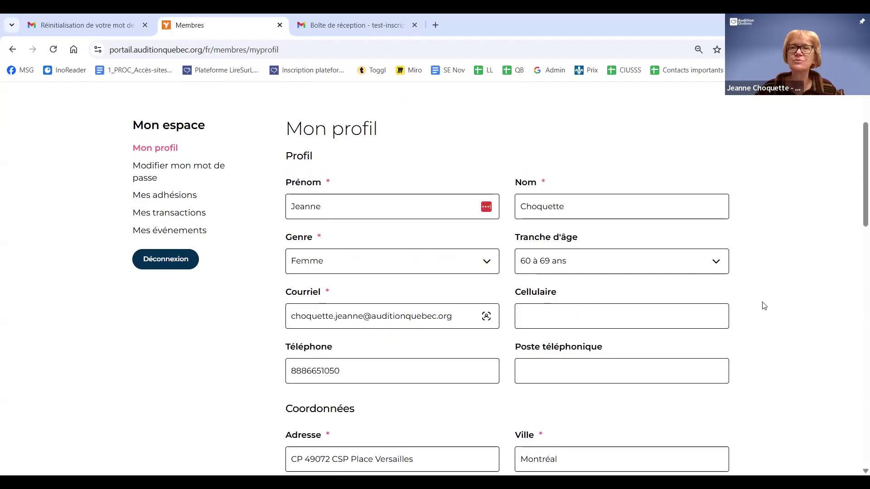
pyautogui.scroll(2, 764, 306)
pyautogui.scroll(1, 766, 305)
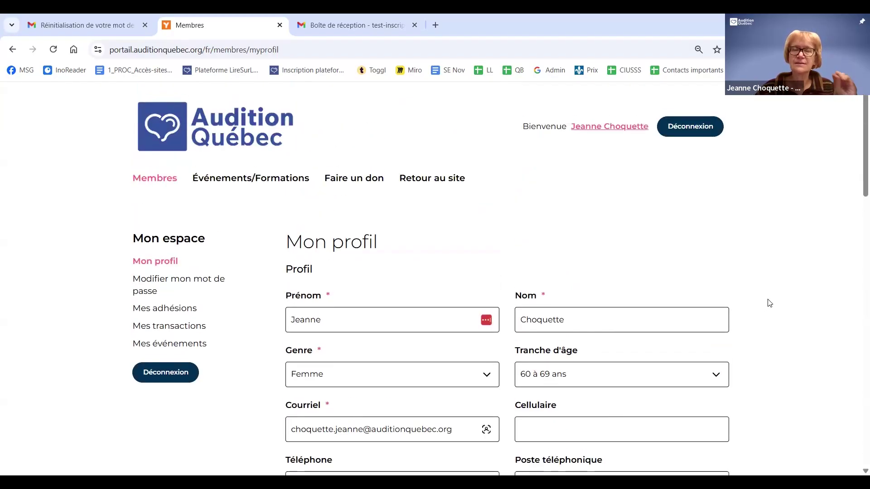